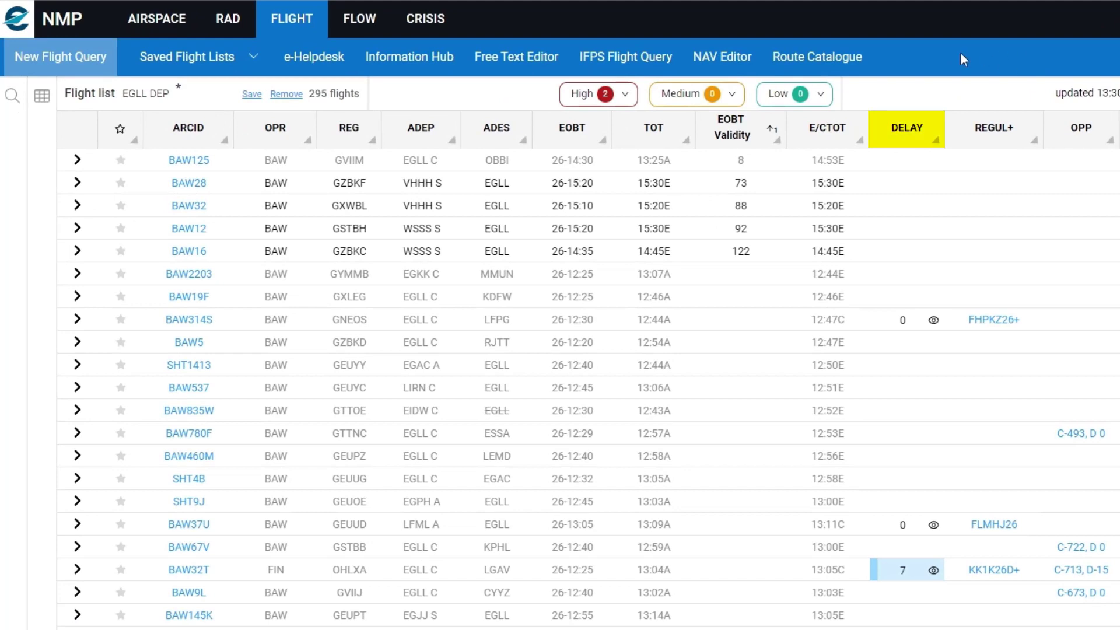
Open Manage Alerts from the flight list's gear menu to view the Suspended, Airborne and DELAY user alerts
left_click(937, 142)
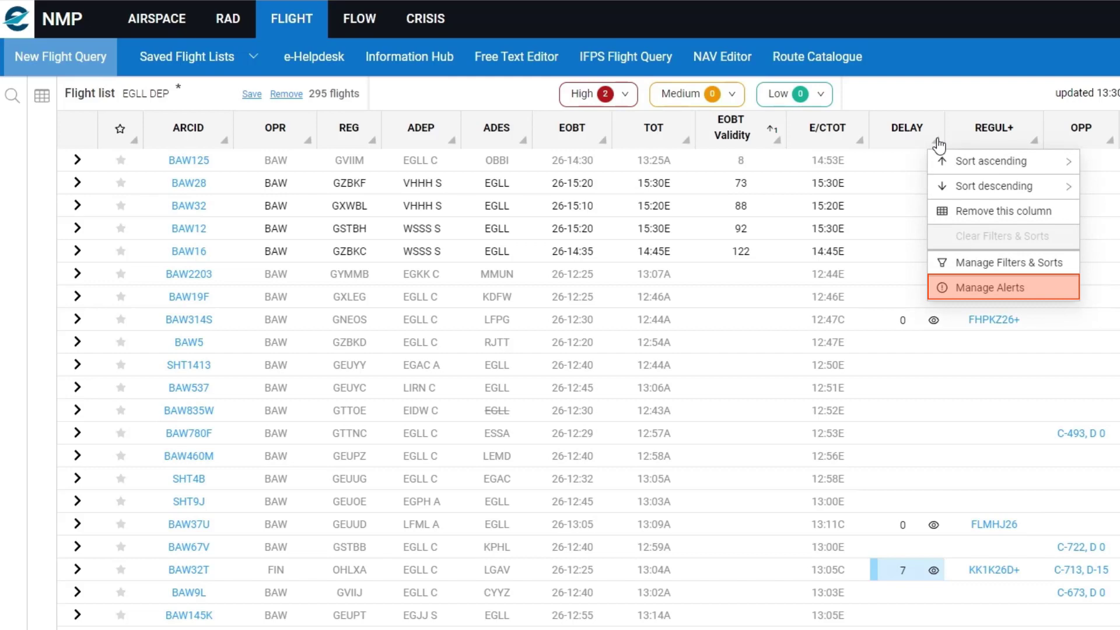
left_click(939, 144)
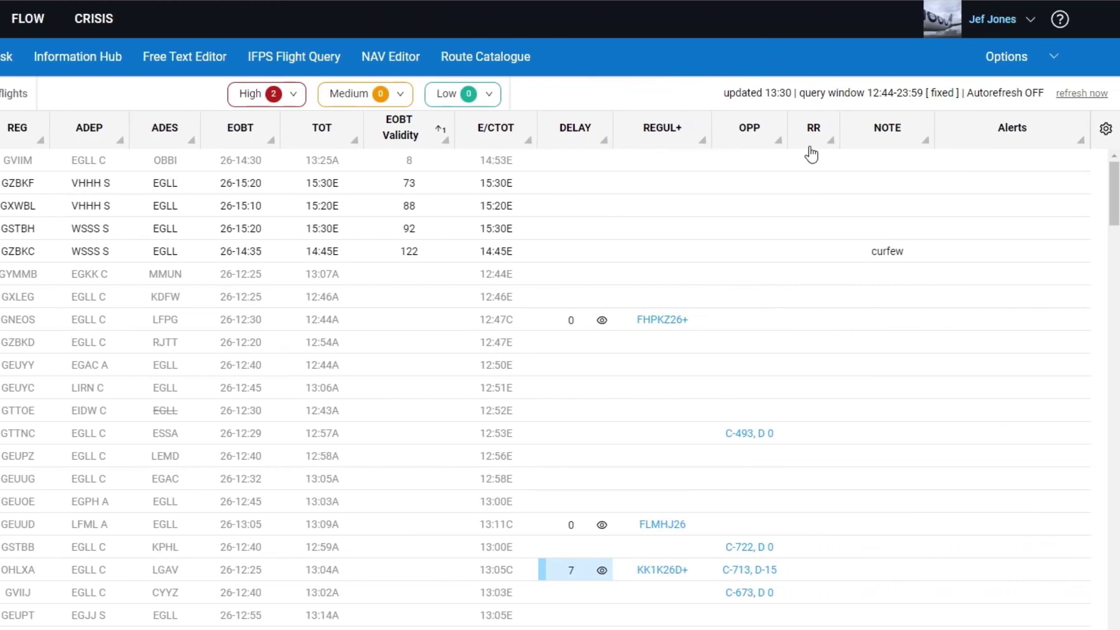
left_click(1105, 131)
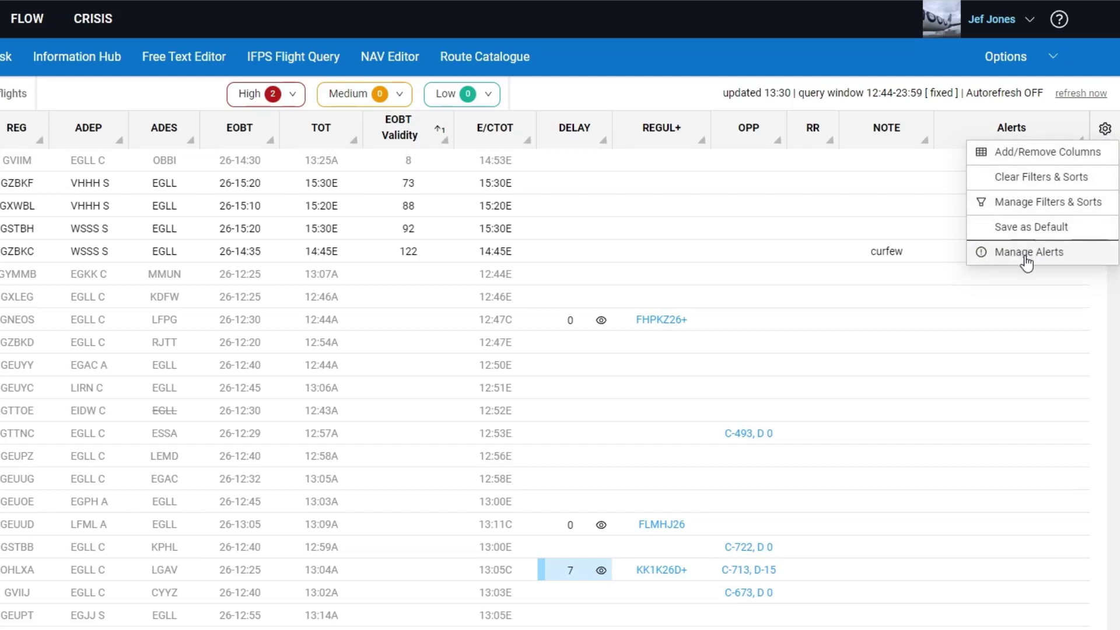
left_click(1027, 252)
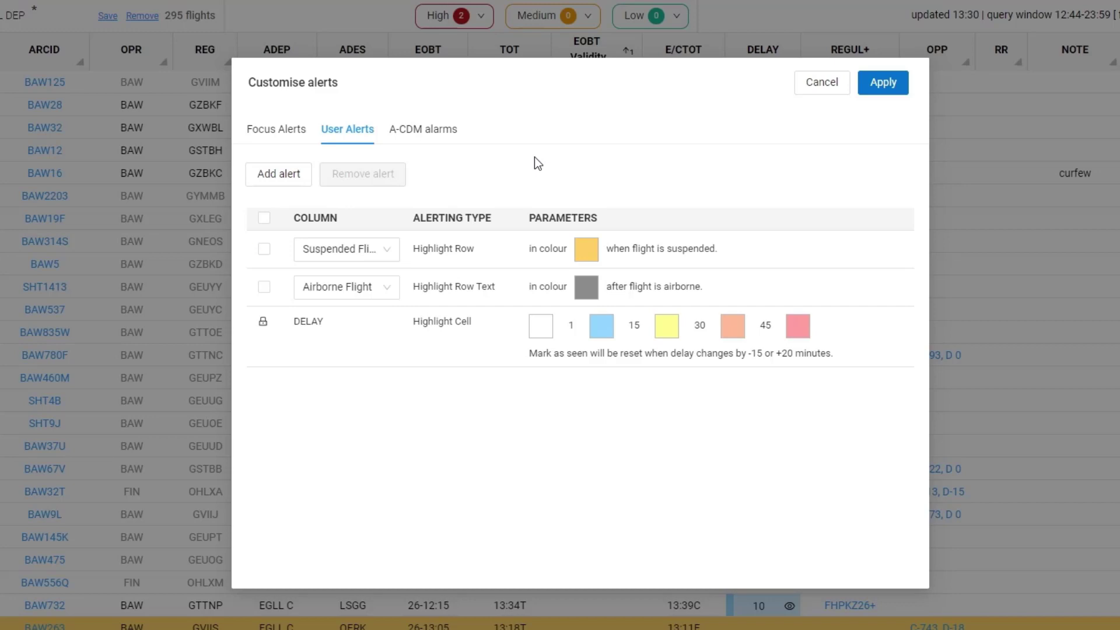
left_click(264, 250)
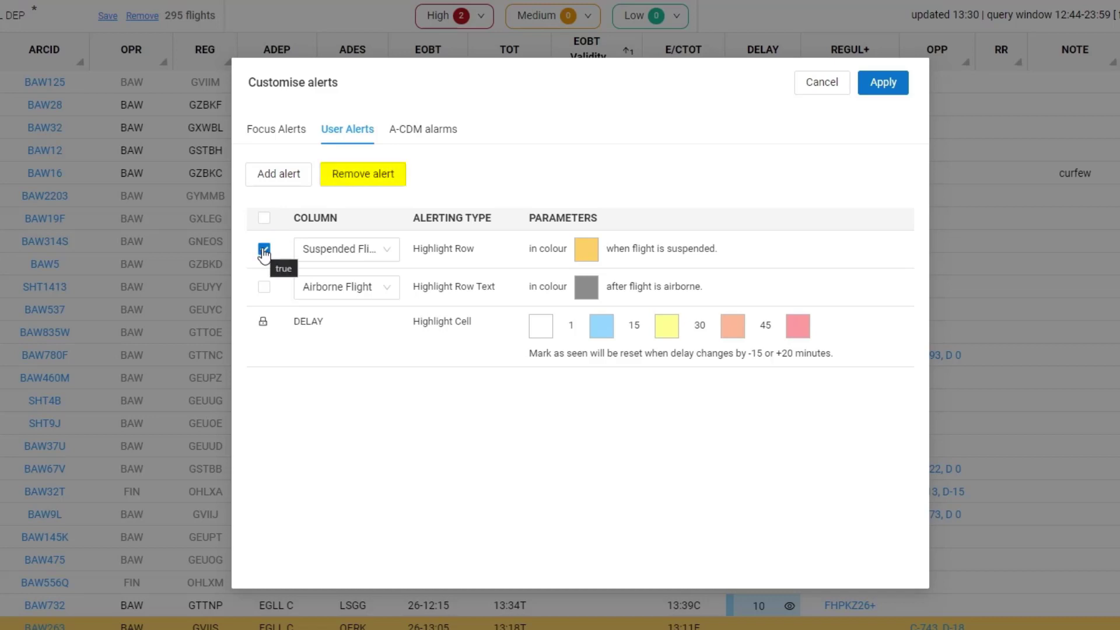
left_click(264, 250)
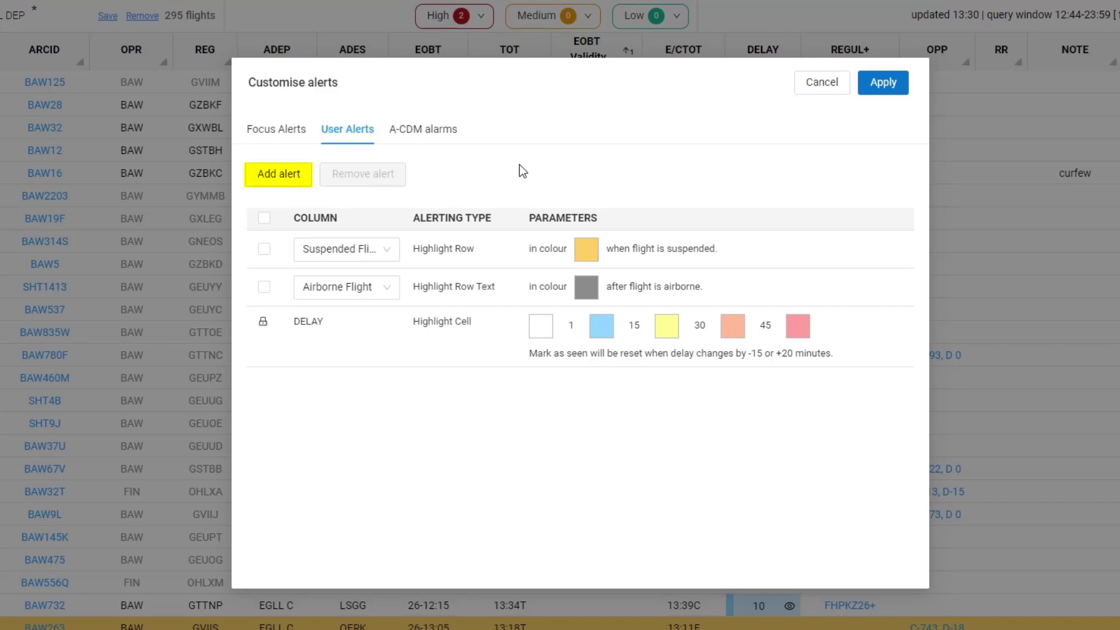
Add a D (Diversion) user alert that marks the whole row light yellow-green
left_click(275, 180)
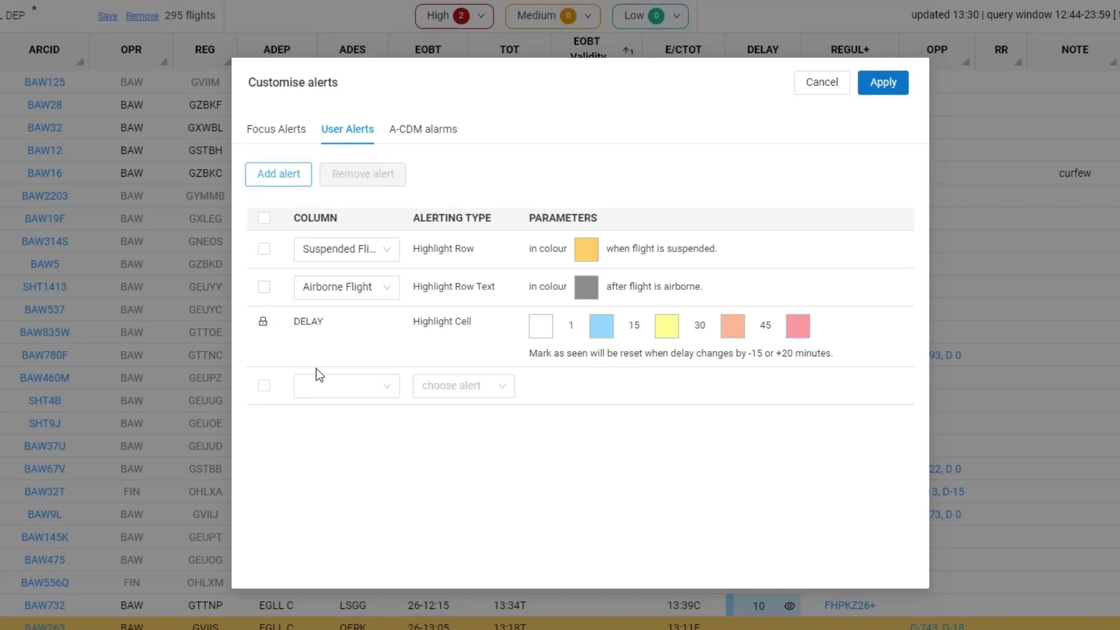
left_click(390, 386)
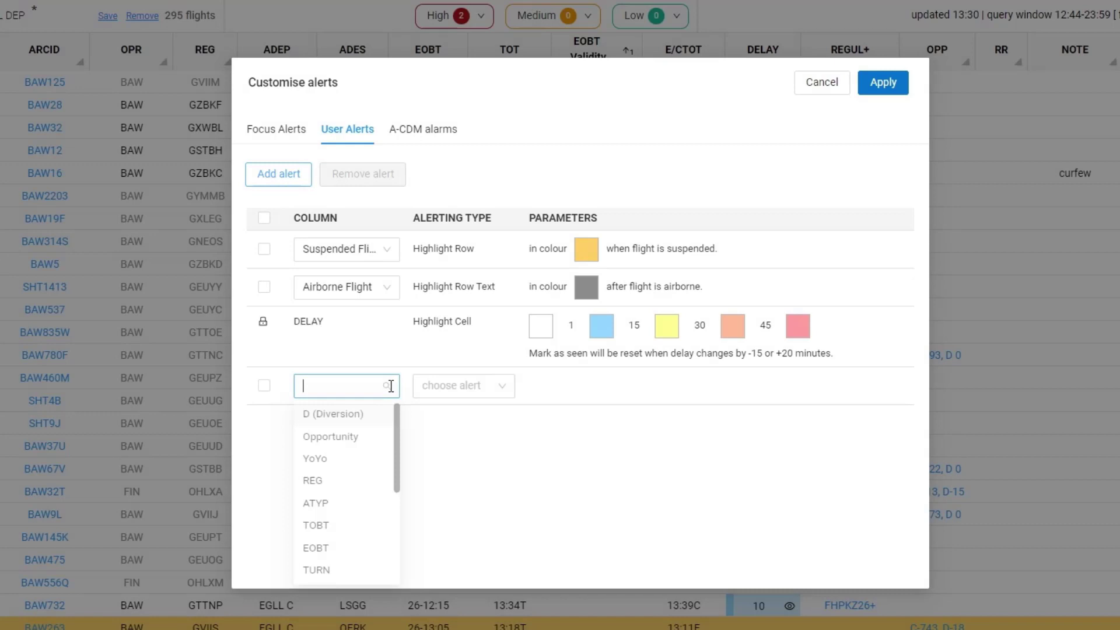
left_click(359, 414)
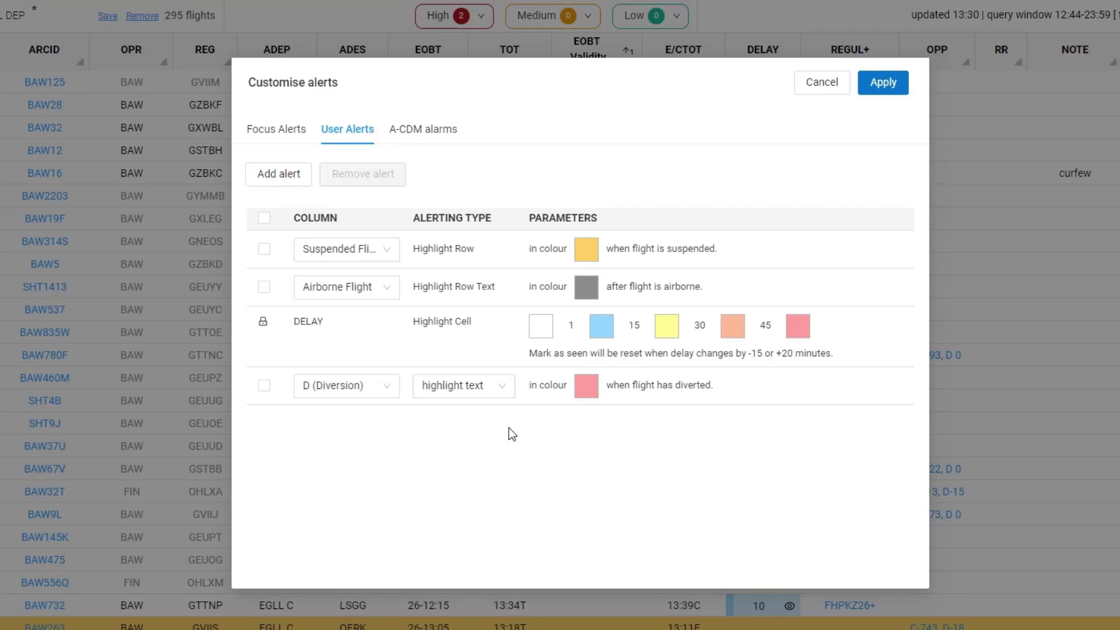
left_click(506, 389)
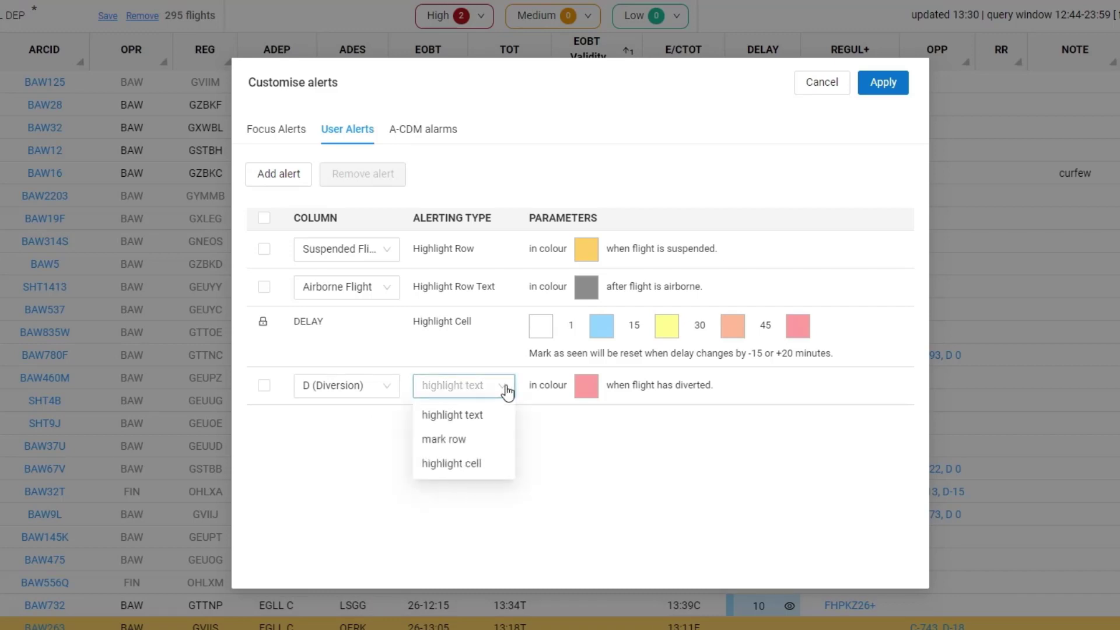
left_click(446, 440)
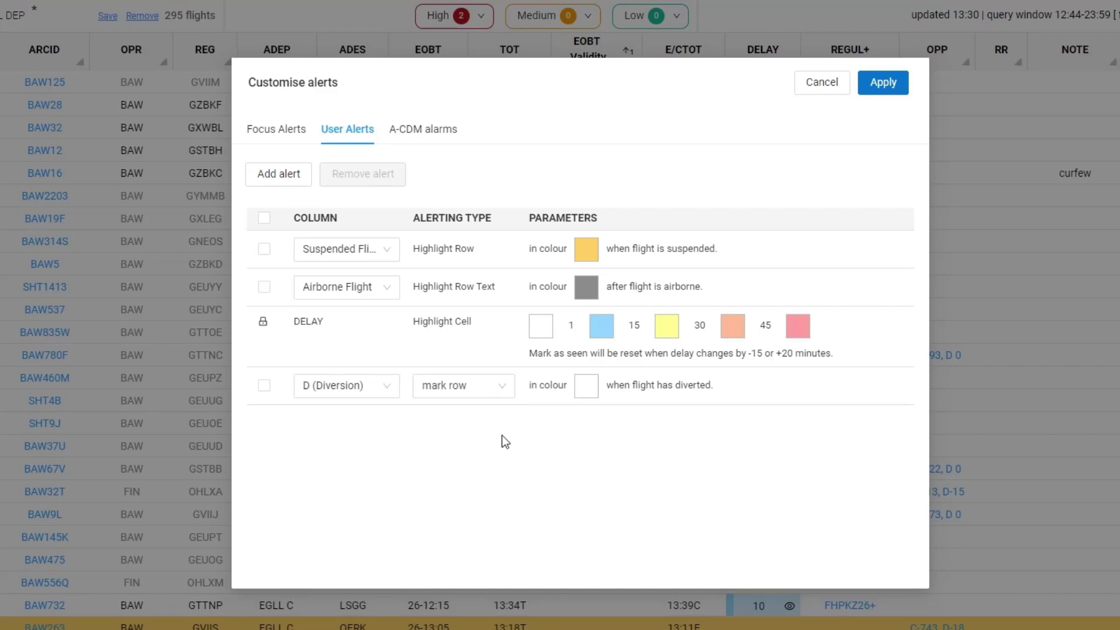
left_click(590, 390)
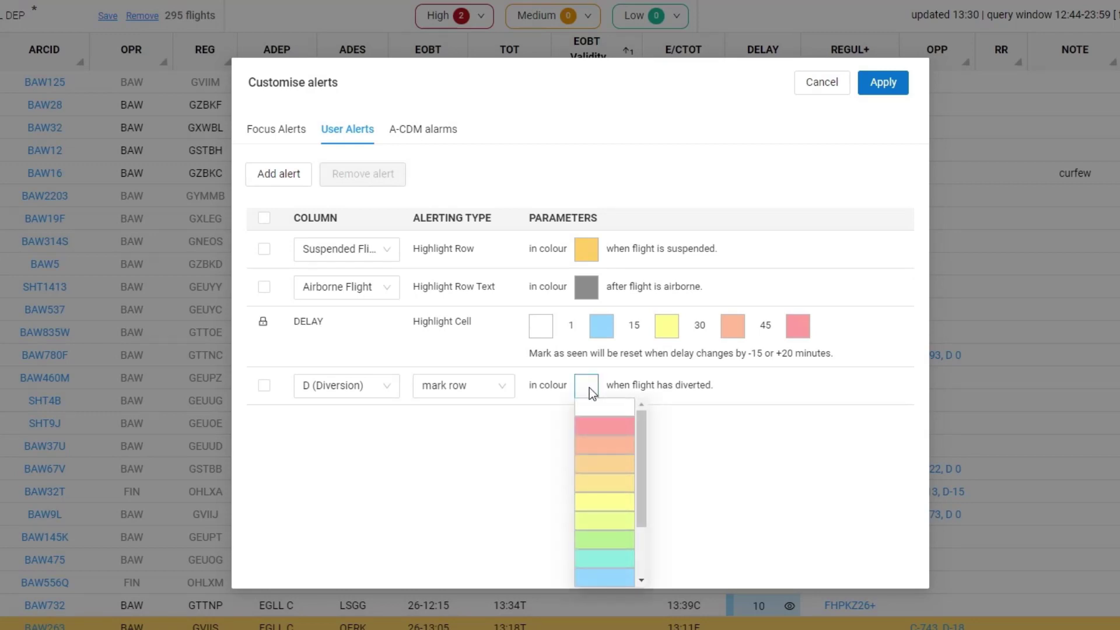
left_click(601, 525)
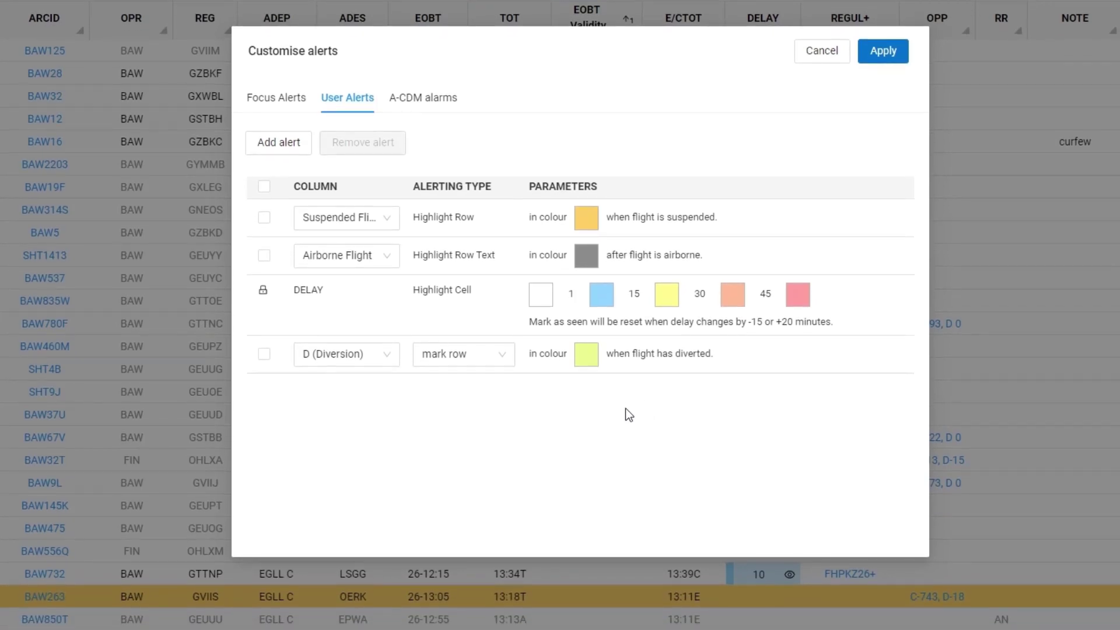
Add a new user alert on the Note column that marks the row in salmon
left_click(272, 146)
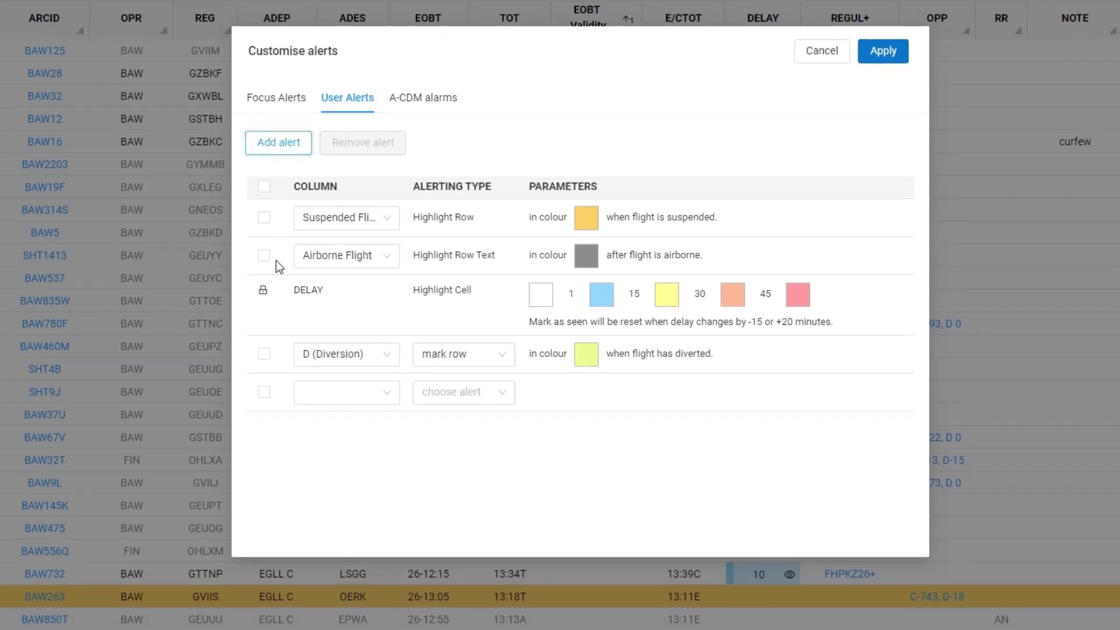
left_click(386, 392)
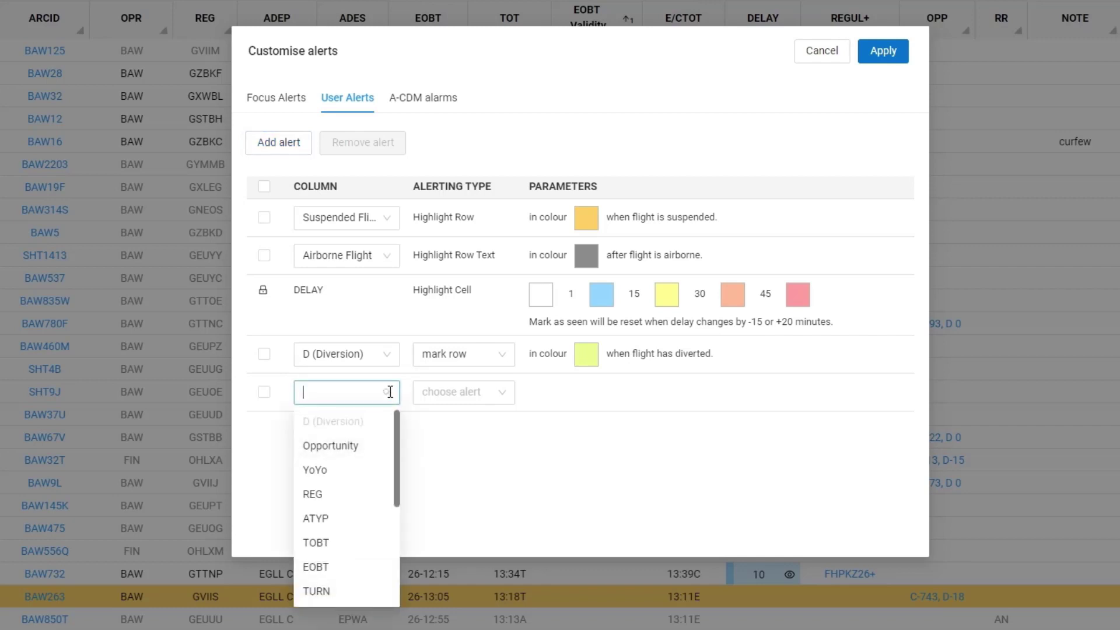
scroll(360, 494, "down", 3)
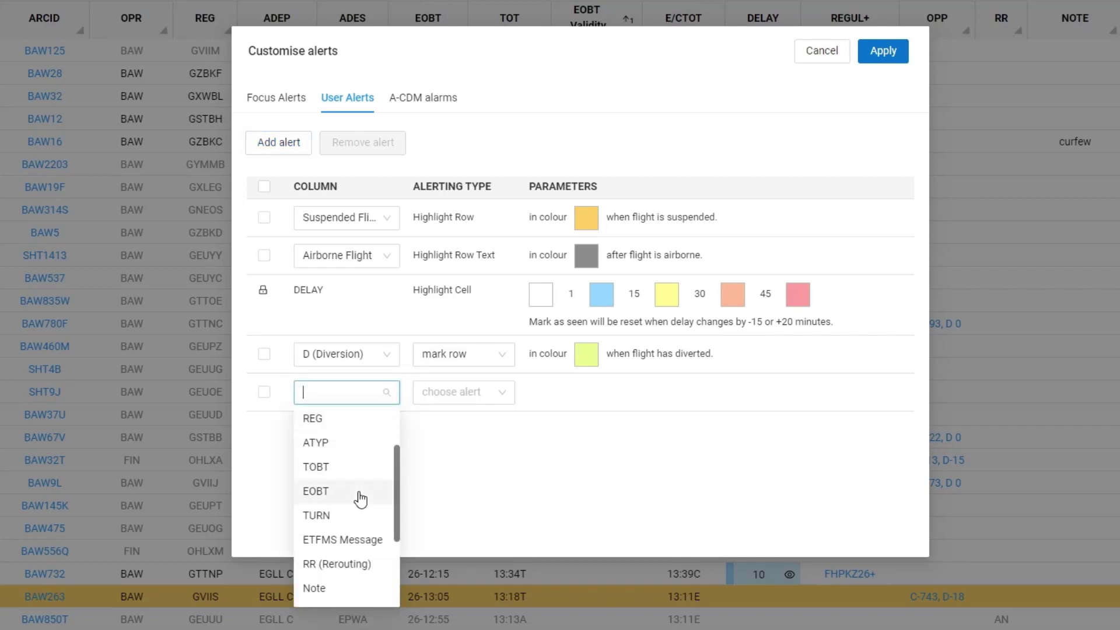
left_click(332, 594)
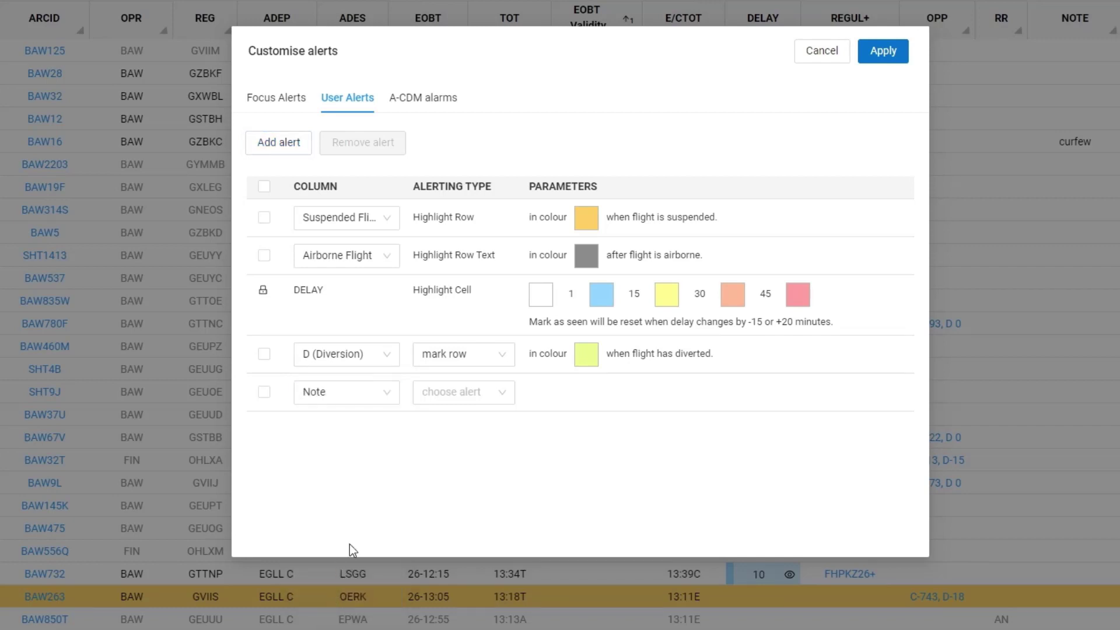
left_click(500, 393)
left_click(458, 447)
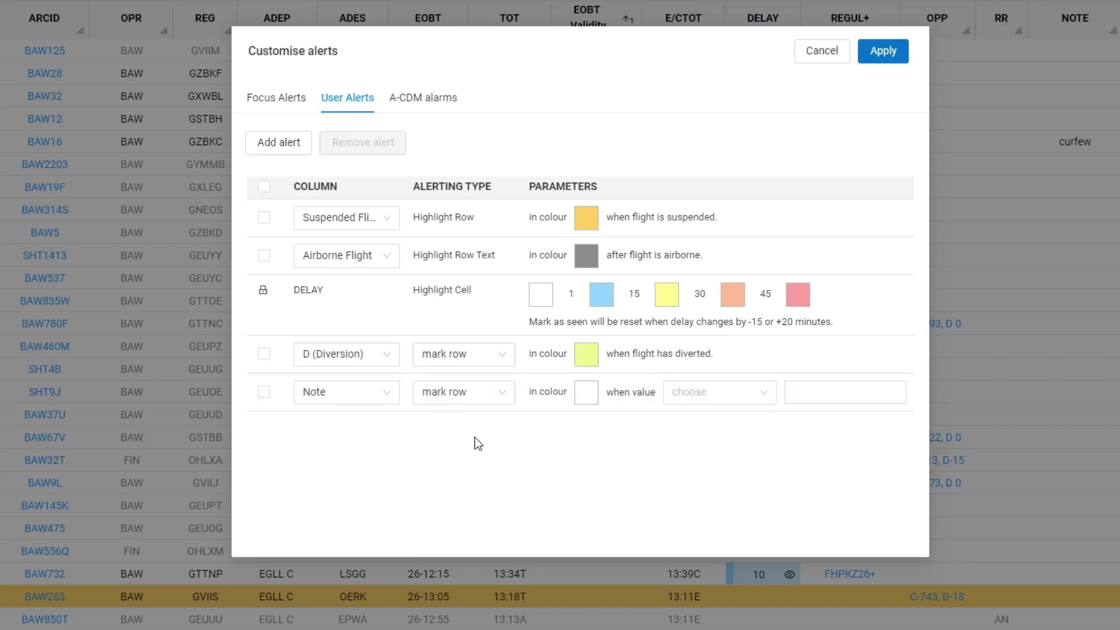
left_click(586, 392)
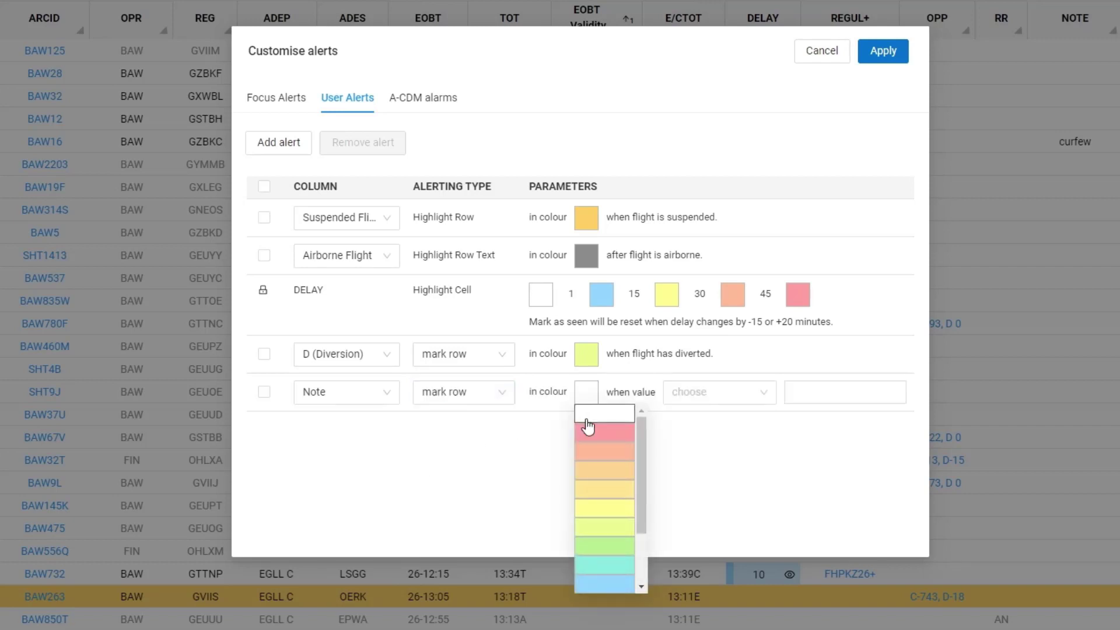
left_click(604, 456)
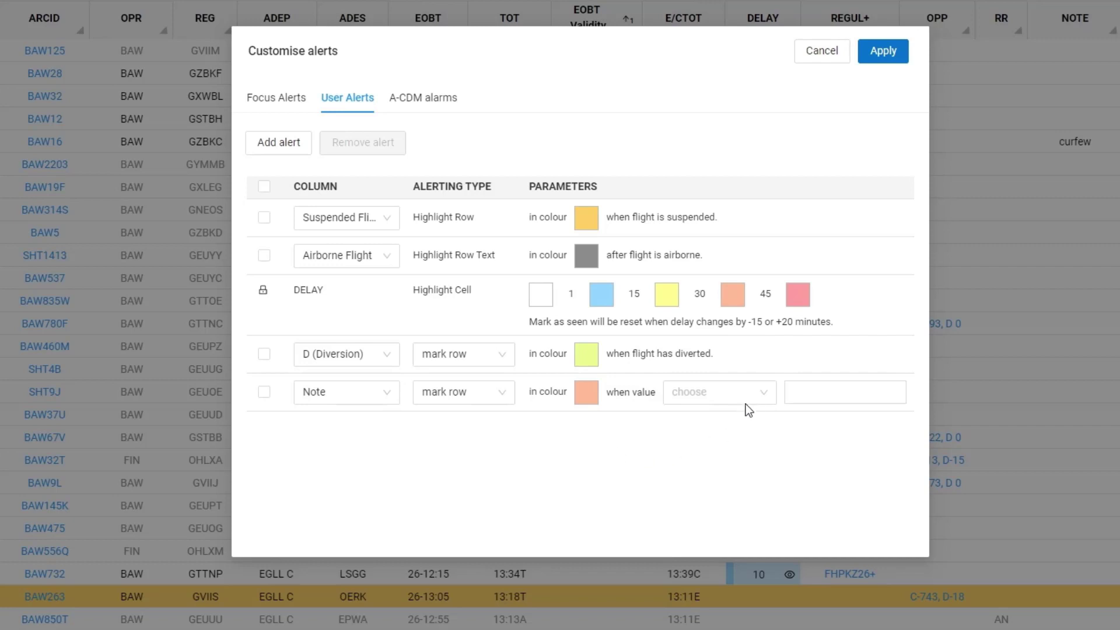
Make the Note alert trigger when the note contains 'curfew'
left_click(764, 395)
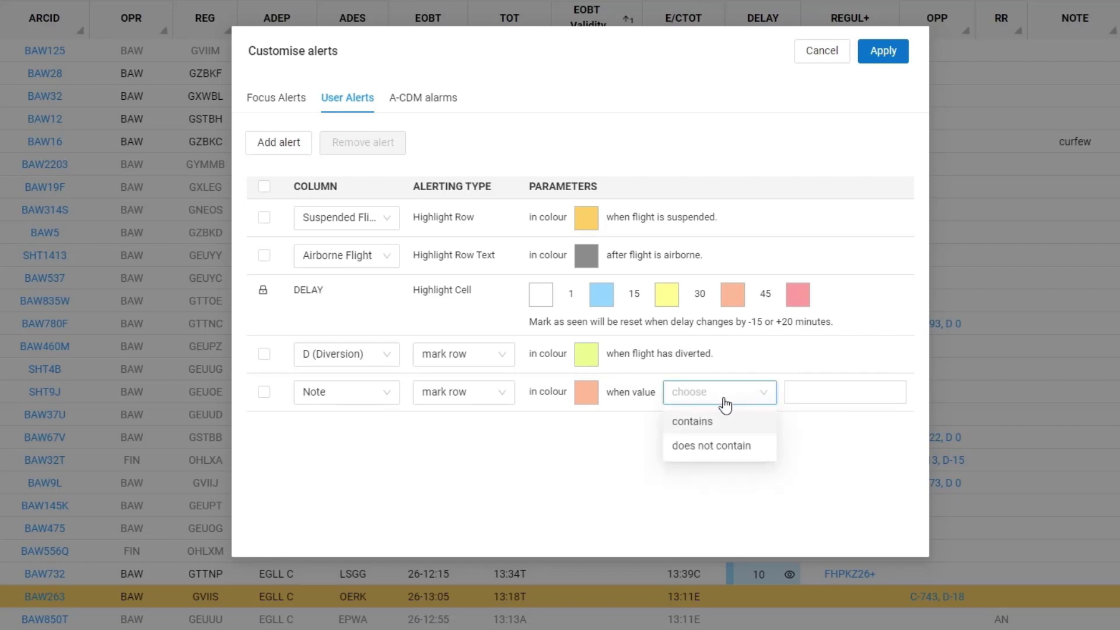
left_click(700, 426)
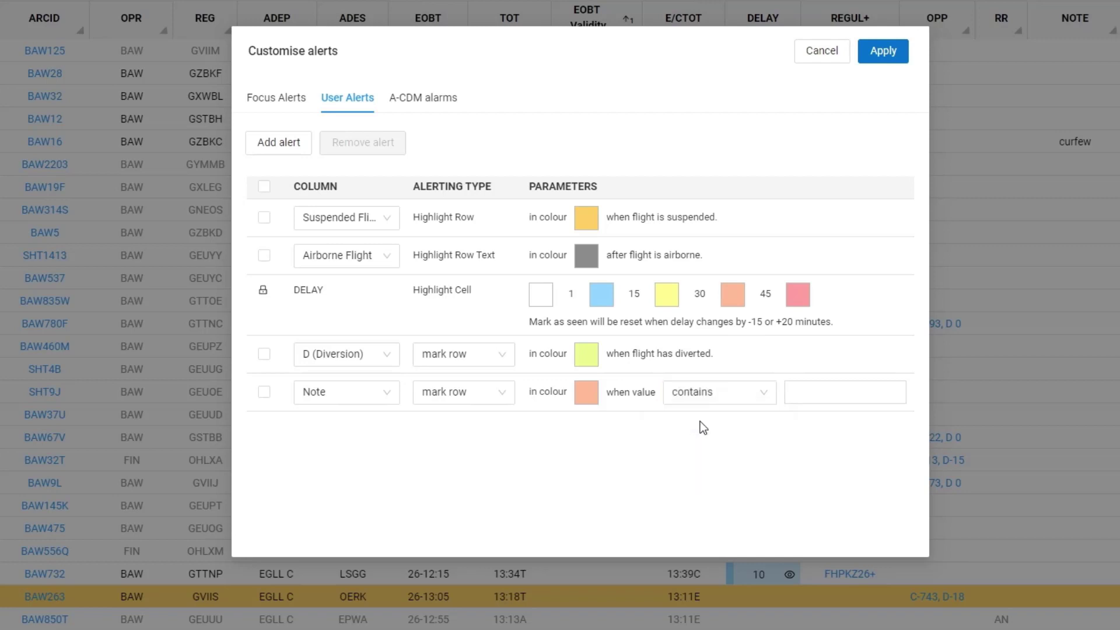
left_click(802, 388)
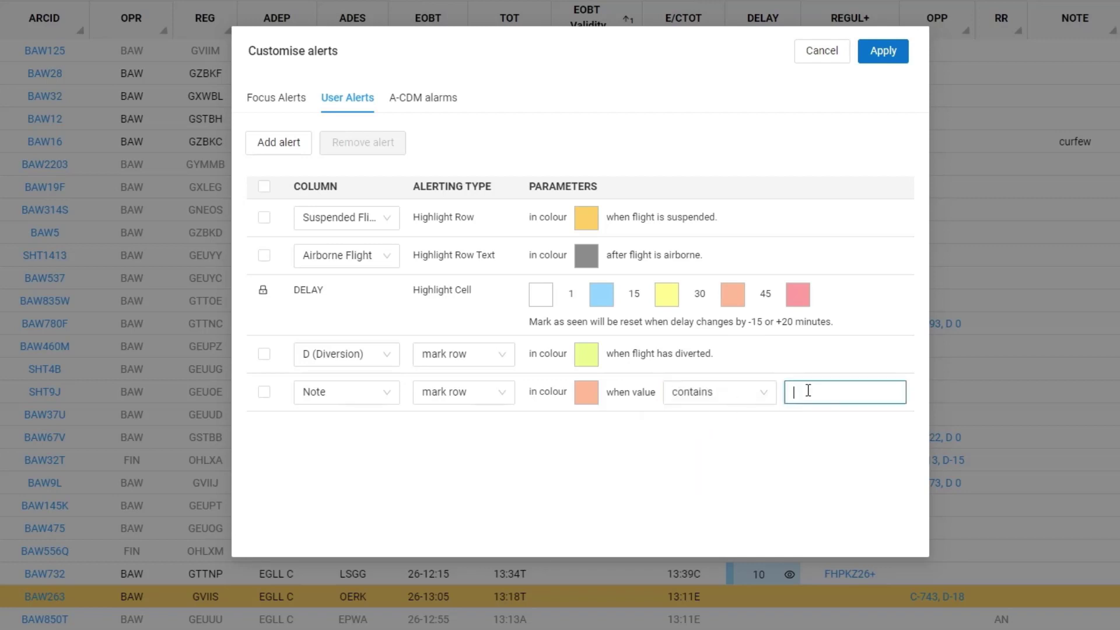
type("curfew")
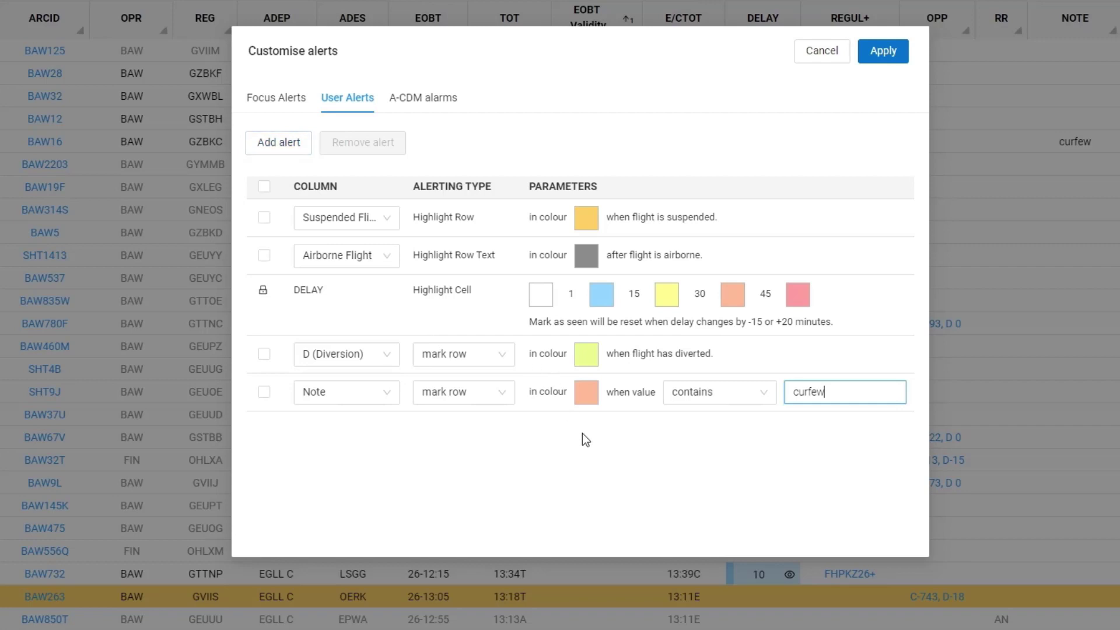
left_click(565, 424)
Add a new user alert on EOBT Validity that highlights the cell in pink
left_click(276, 143)
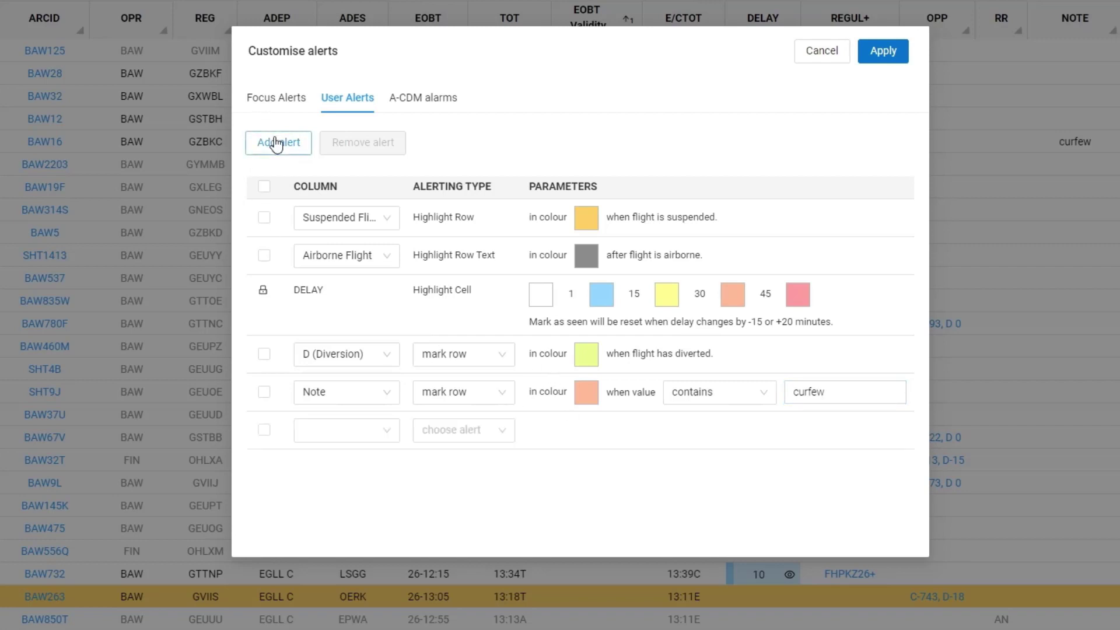
left_click(387, 430)
scroll(350, 499, "down", 3)
scroll(350, 499, "down", 2)
left_click(350, 497)
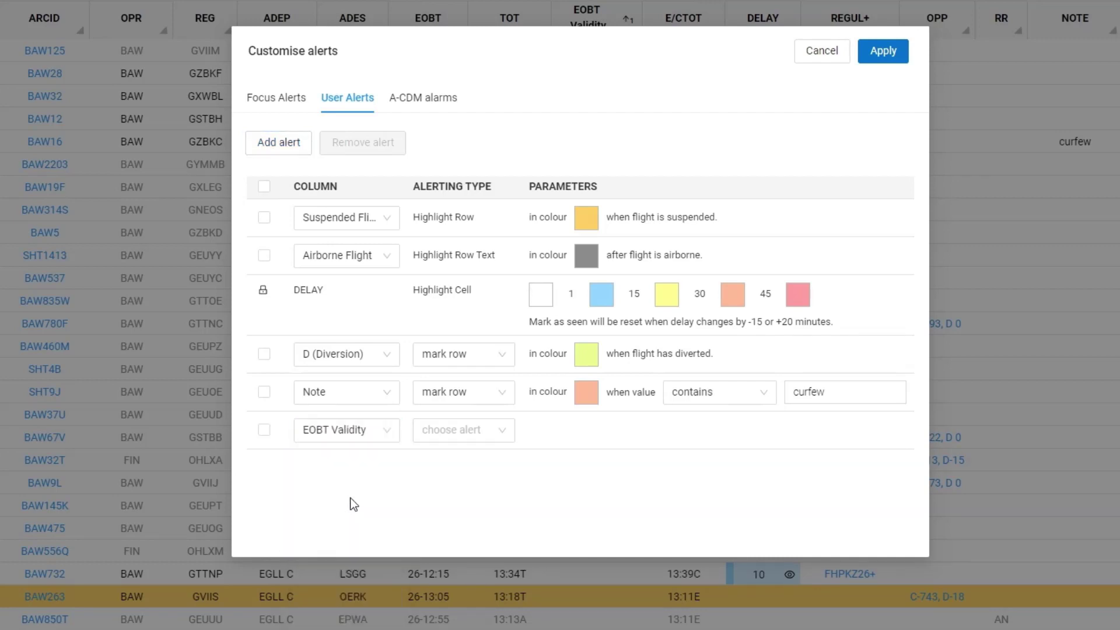
left_click(503, 432)
left_click(458, 508)
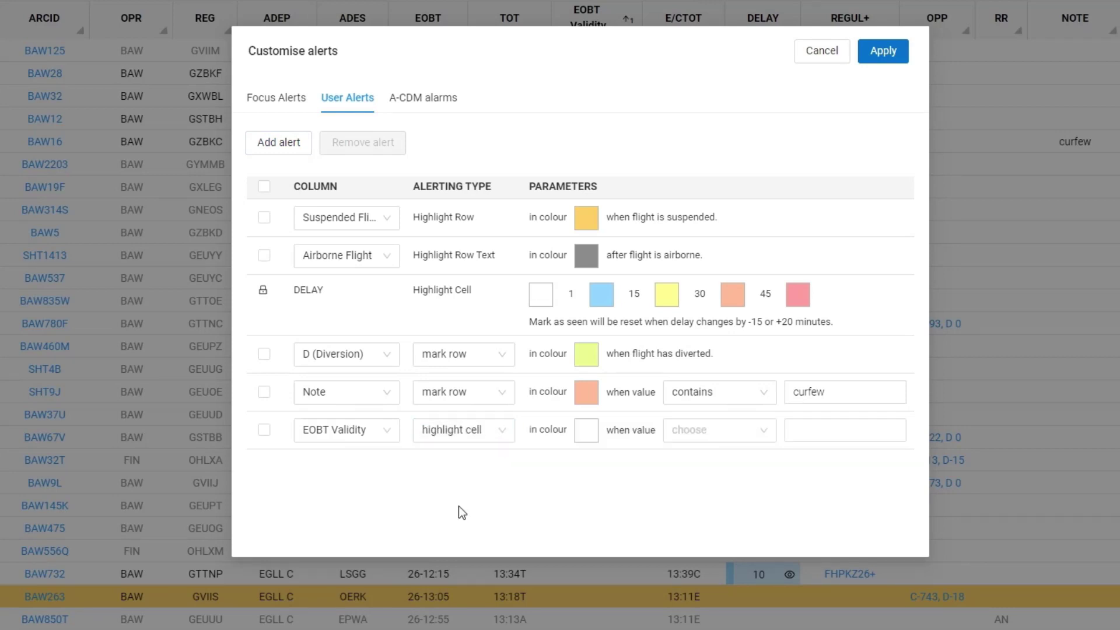
left_click(587, 431)
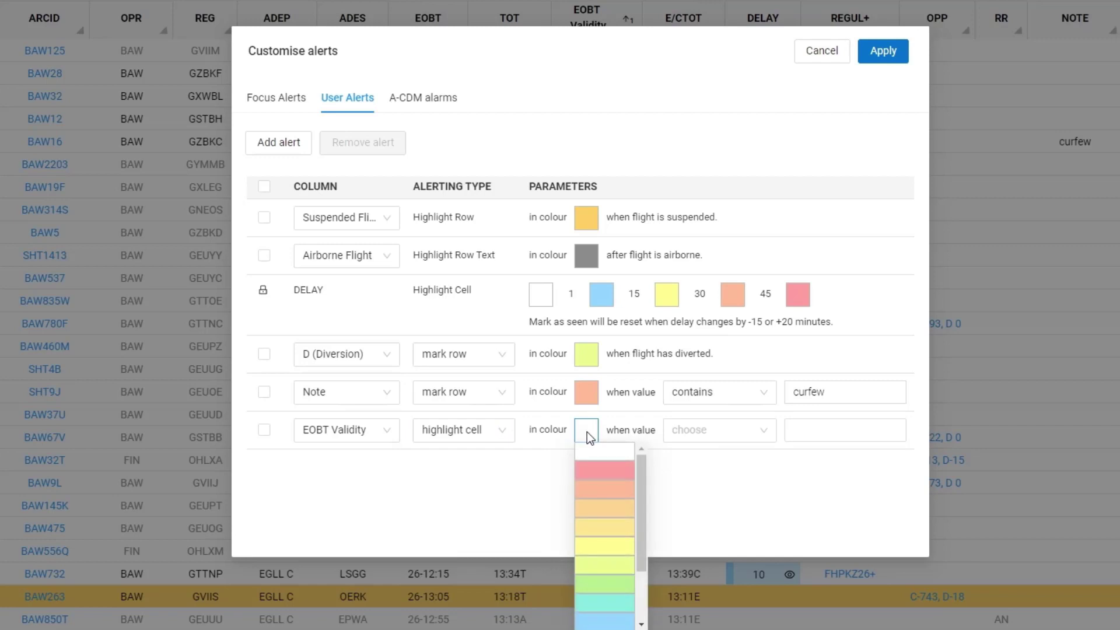
left_click(604, 468)
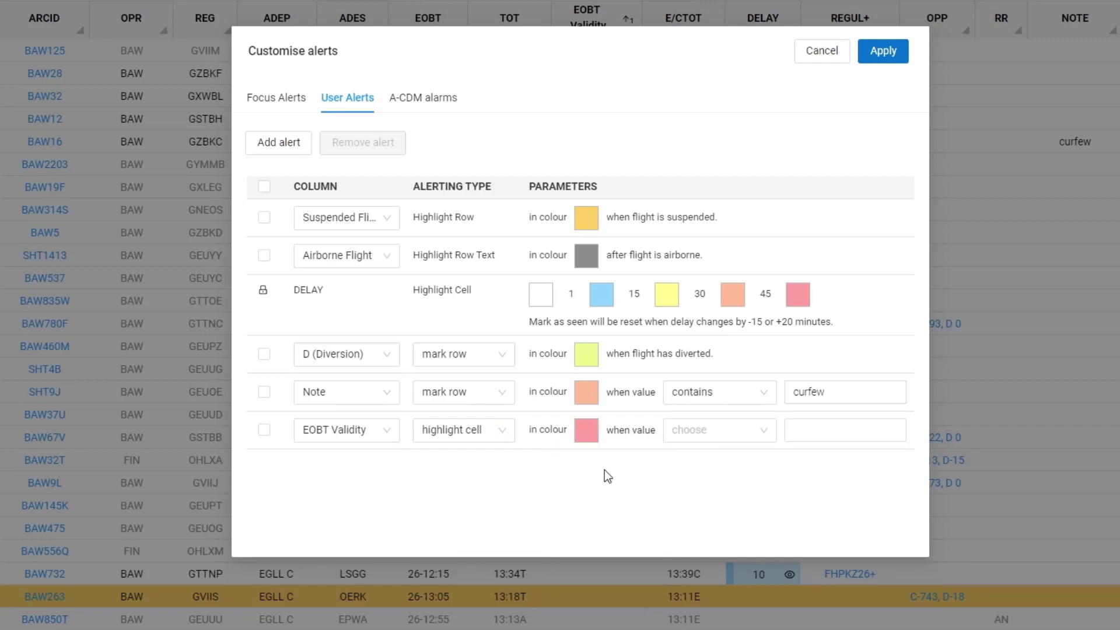
Trigger the EOBT Validity alert when the value is less than 20
left_click(763, 434)
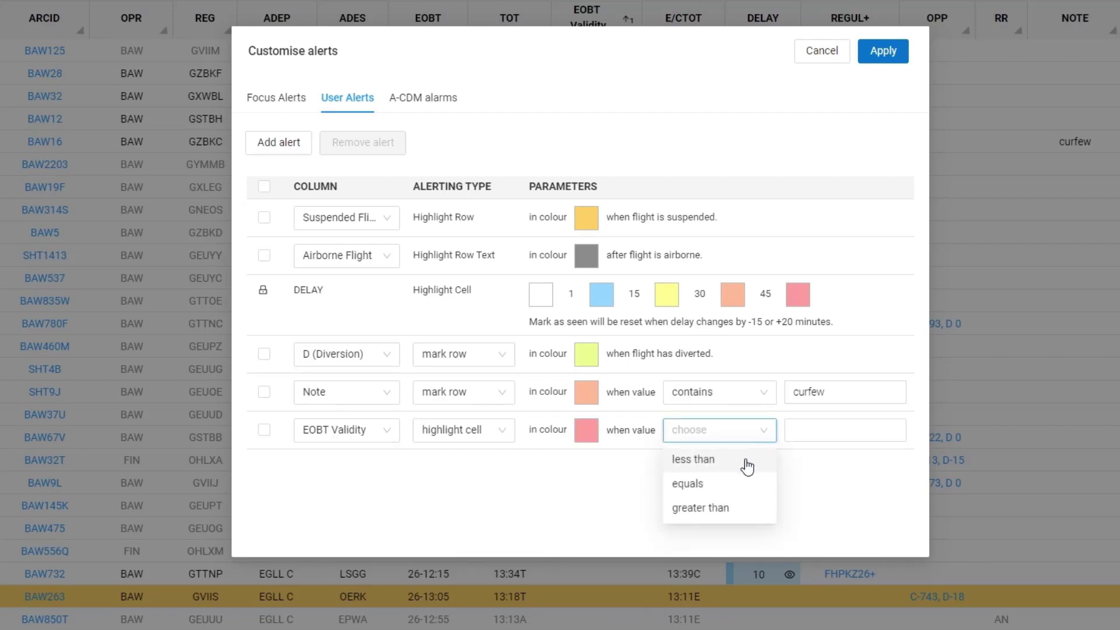
left_click(693, 459)
left_click(804, 433)
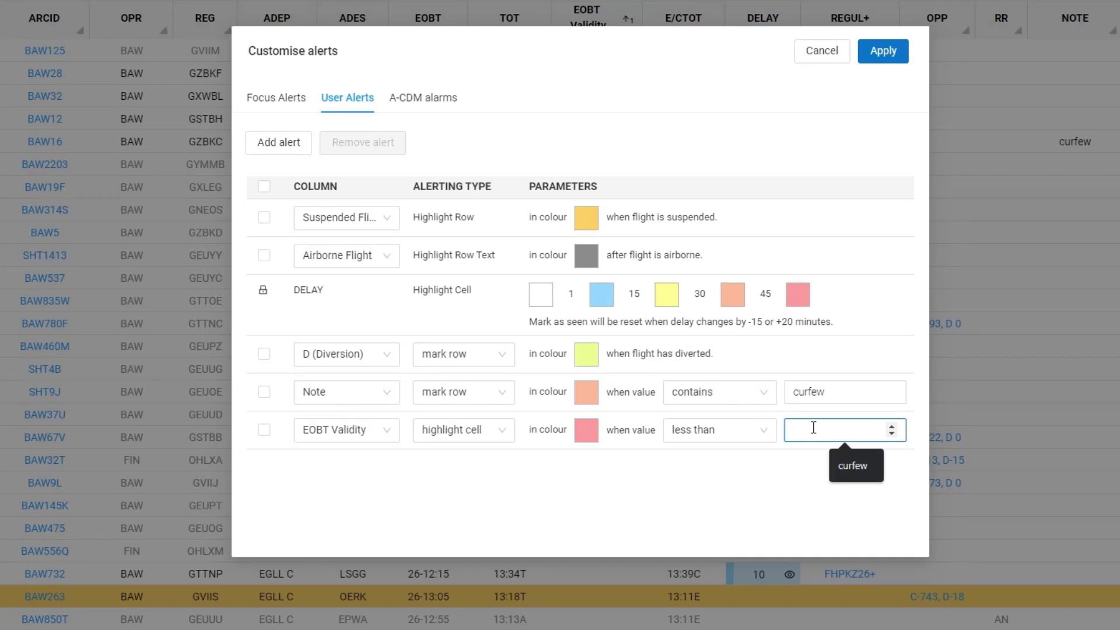
type("20")
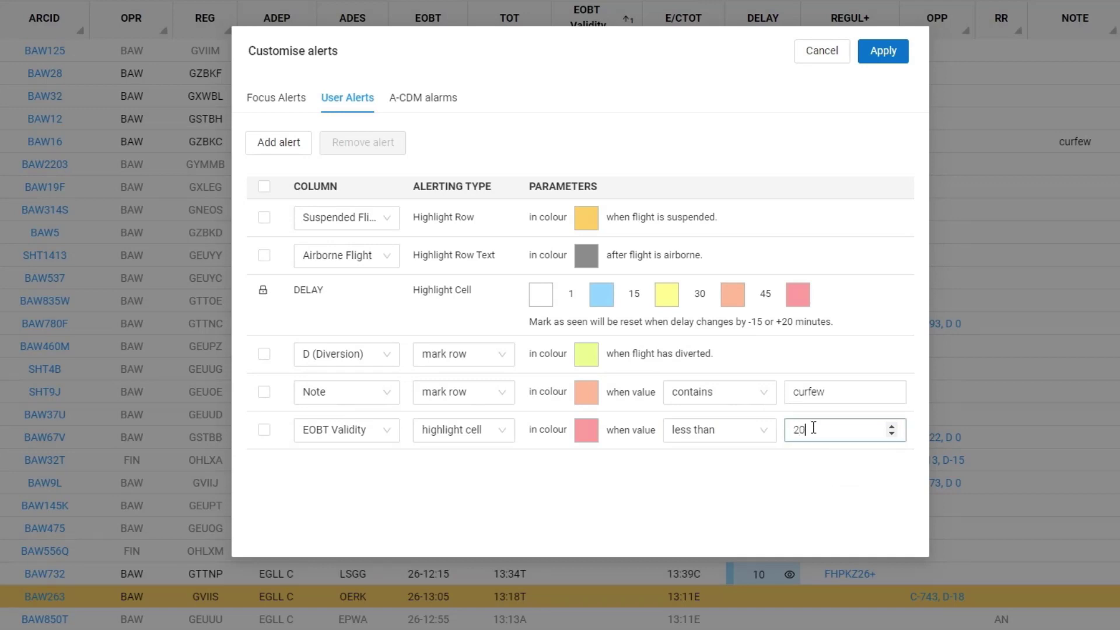
left_click(755, 468)
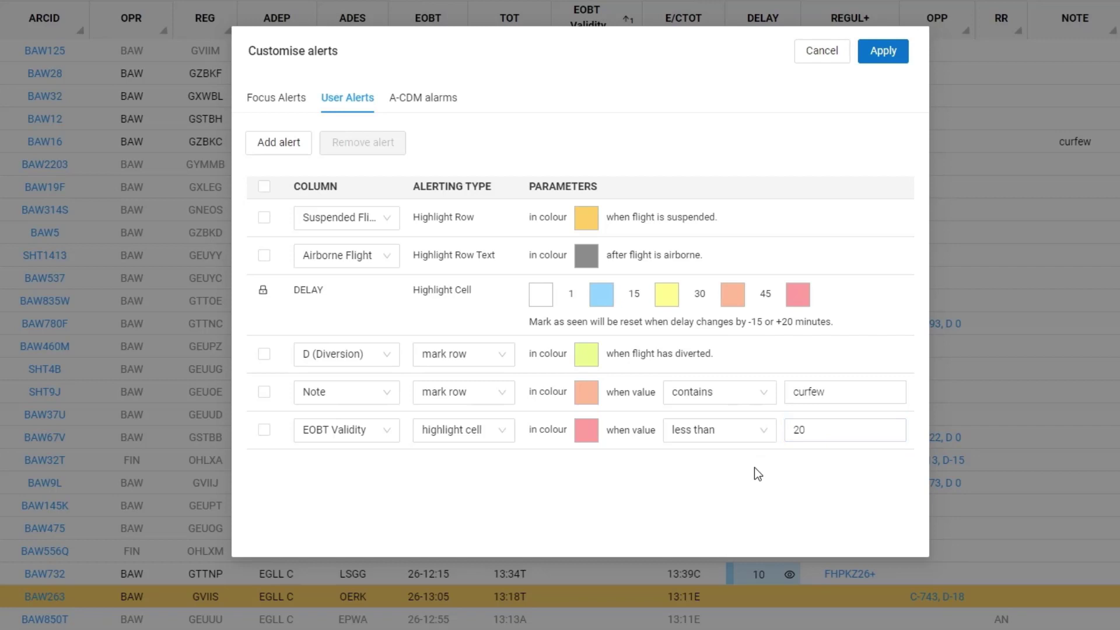